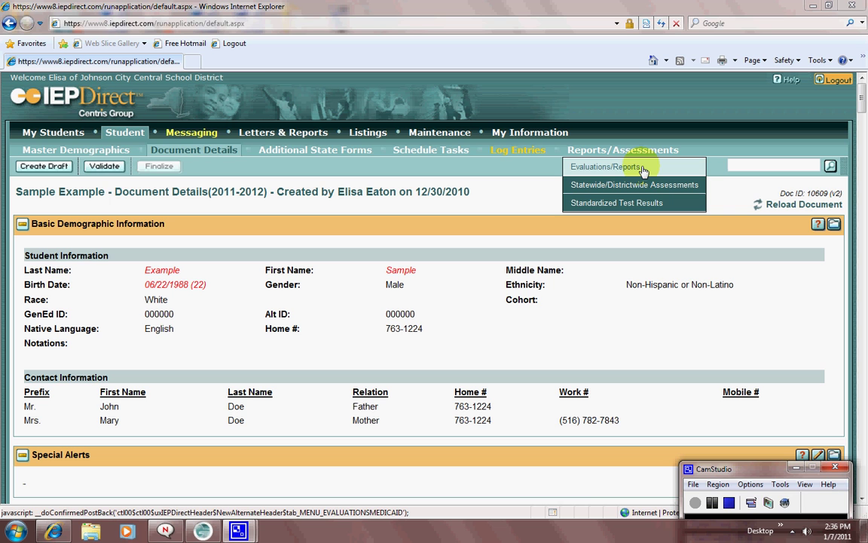
Add an Academic testing entry dated 01/10/2011 to the student's Evaluations/Reports and select the staff member as evaluator.
{"action": "left_click", "coordinate": [643, 167]}
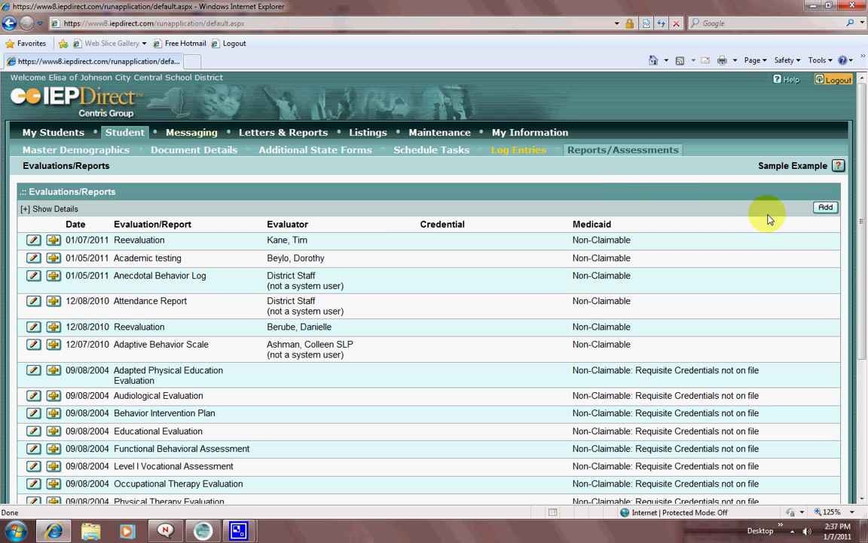
{"action": "left_click", "coordinate": [826, 208]}
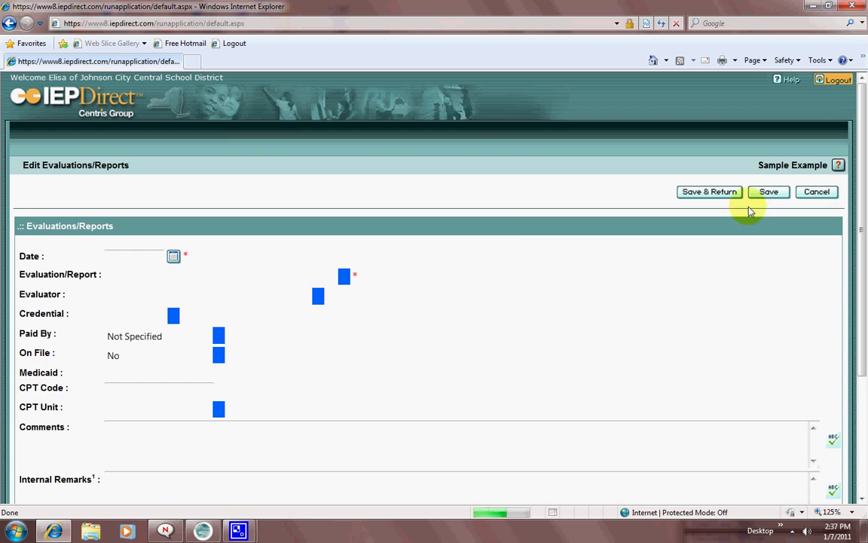
{"action": "left_click", "coordinate": [173, 258]}
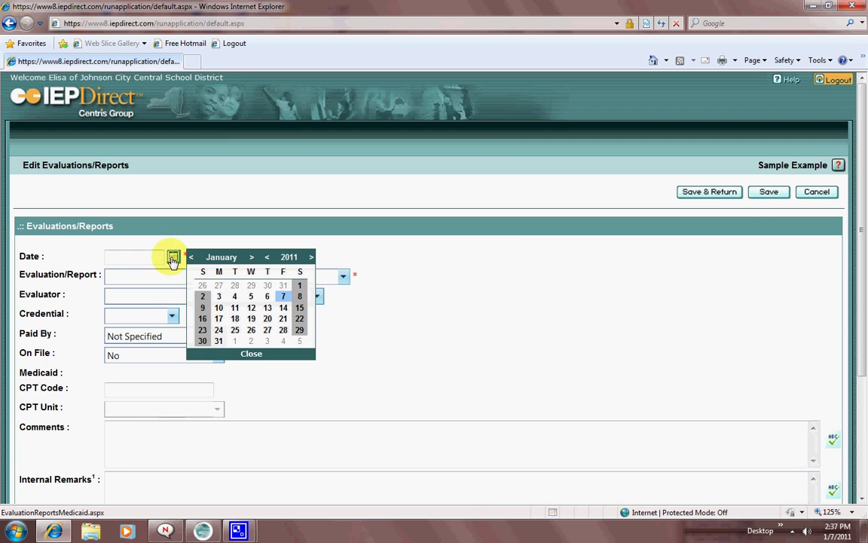
{"action": "left_click", "coordinate": [220, 308]}
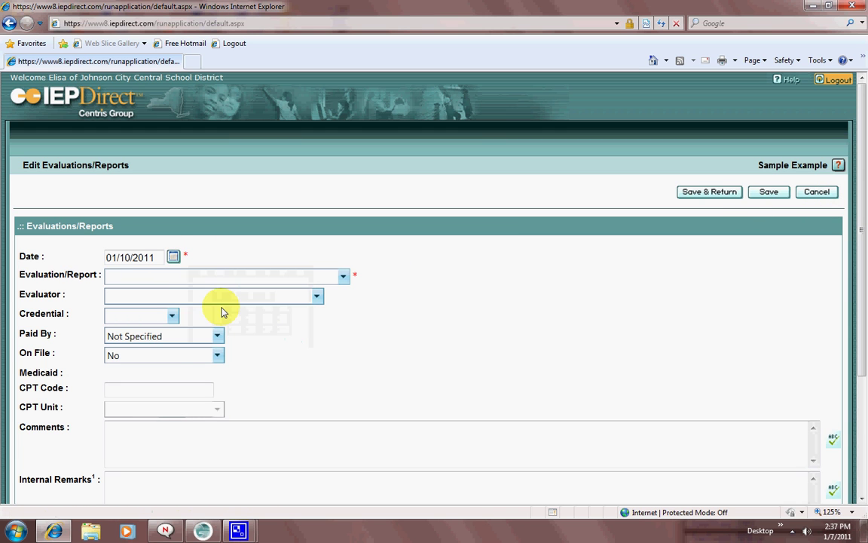
{"action": "left_click", "coordinate": [168, 281]}
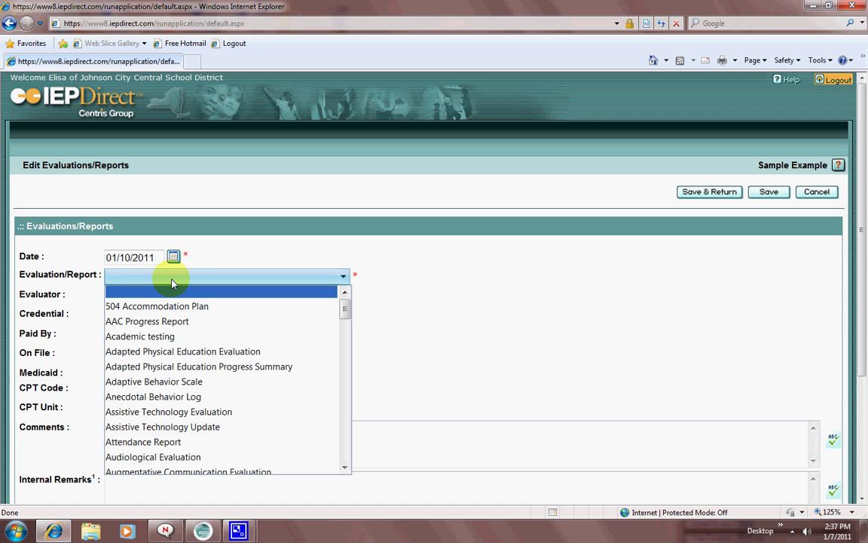
{"action": "left_click", "coordinate": [171, 338]}
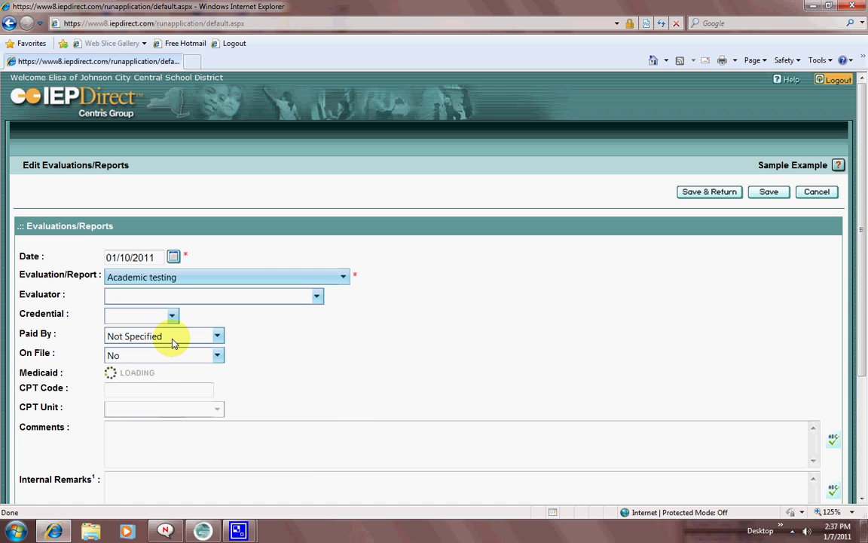
{"action": "left_click", "coordinate": [144, 298]}
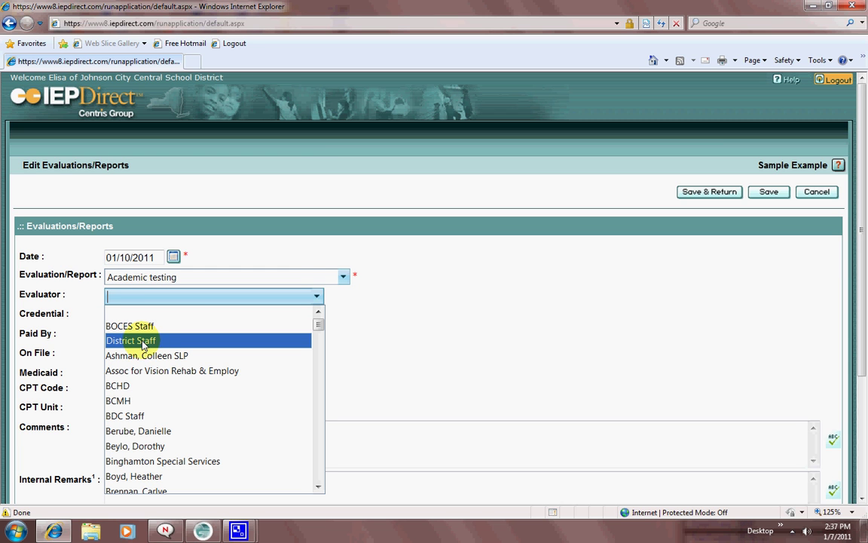
{"action": "left_click", "coordinate": [151, 430]}
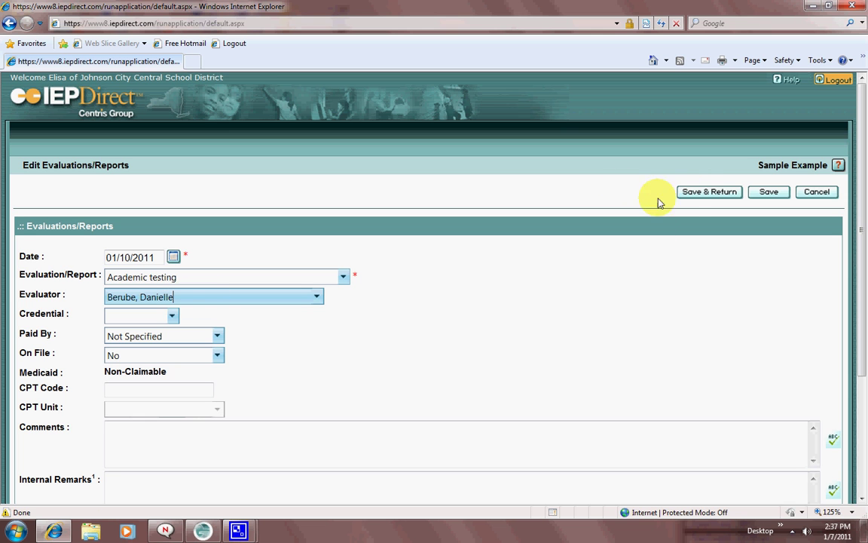
Correct the Academic testing entry's date to 01/03/2011 and save it back to the student's evaluations list.
{"action": "left_click", "coordinate": [695, 194]}
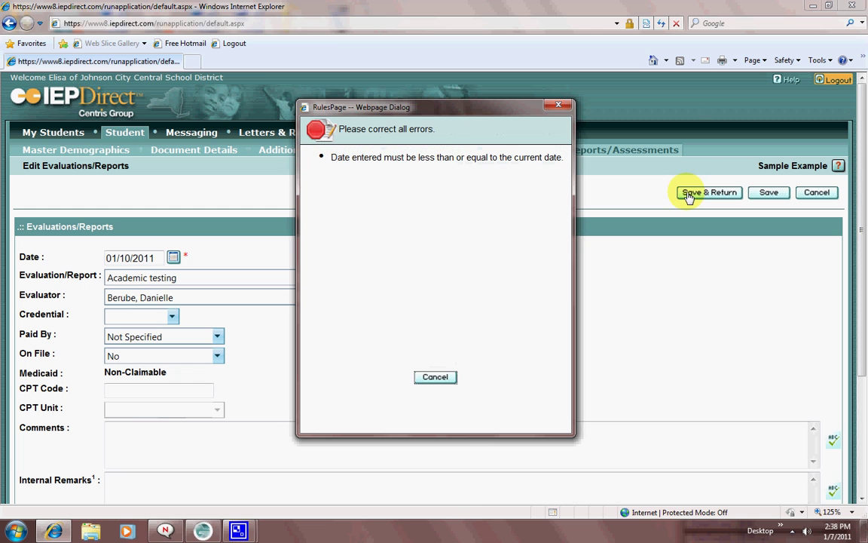
{"action": "left_click", "coordinate": [435, 378]}
{"action": "left_click", "coordinate": [173, 259]}
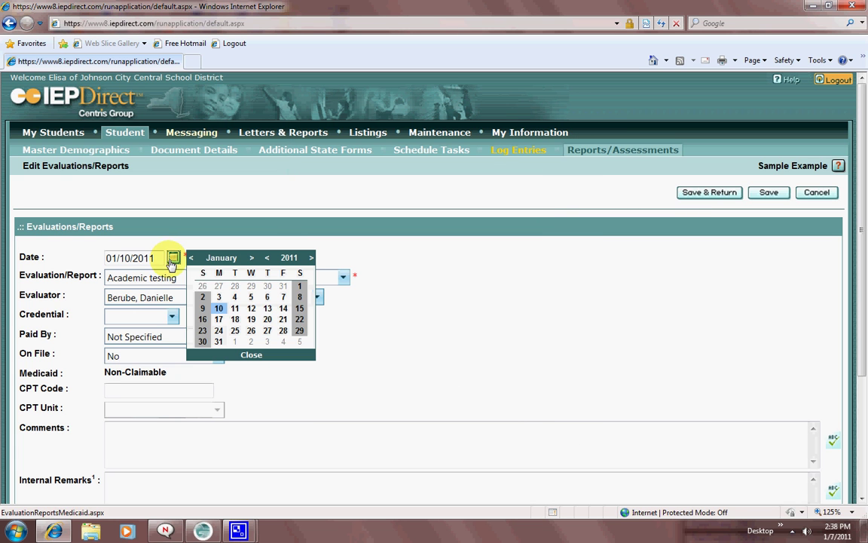
{"action": "left_click", "coordinate": [219, 297]}
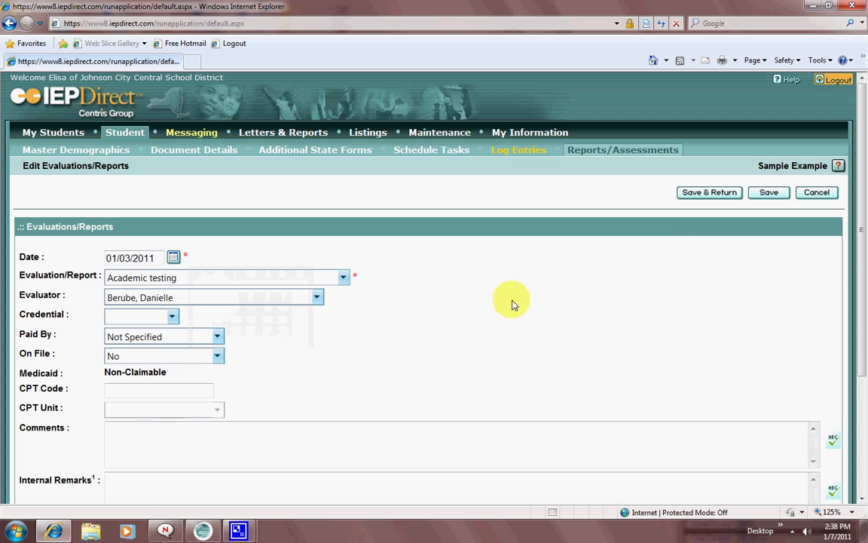
{"action": "left_click", "coordinate": [692, 196]}
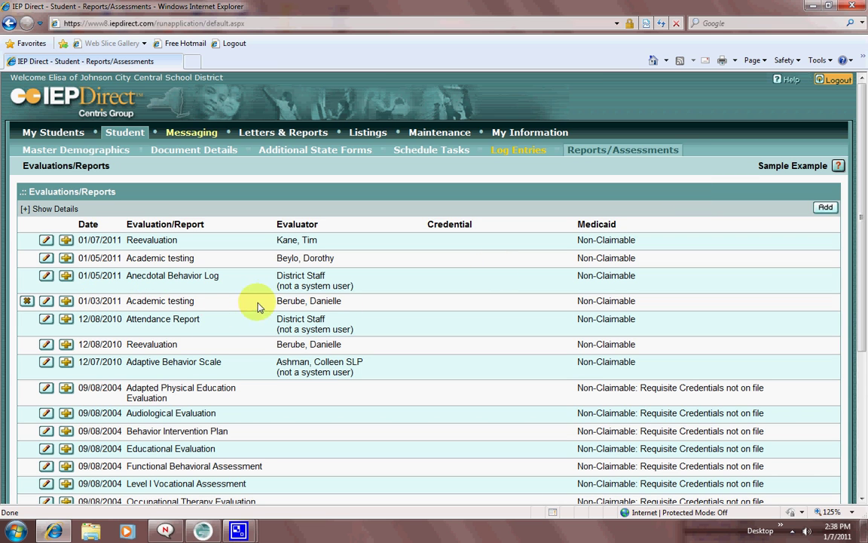
Import the 01/03/2011 Academic testing report into the Evaluations/Reports section of the student's 2011-2012 document and save.
{"action": "left_click", "coordinate": [125, 136]}
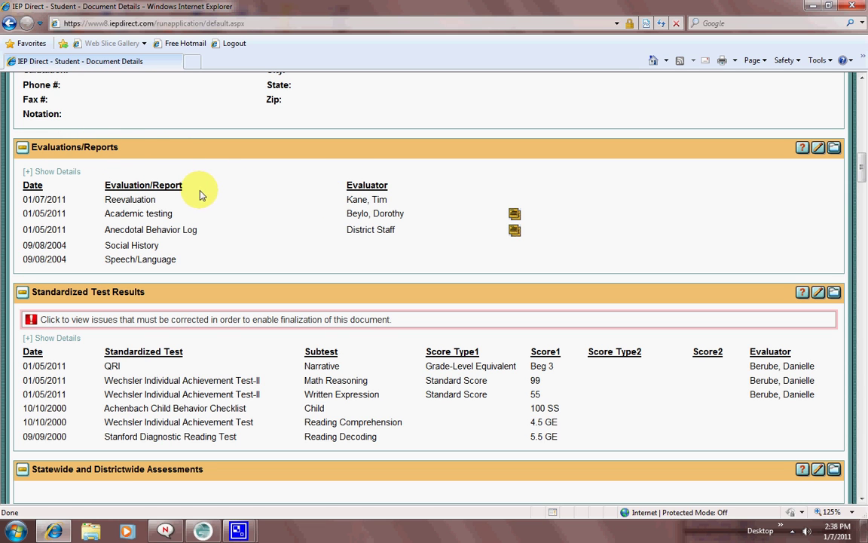
{"action": "left_click", "coordinate": [818, 148]}
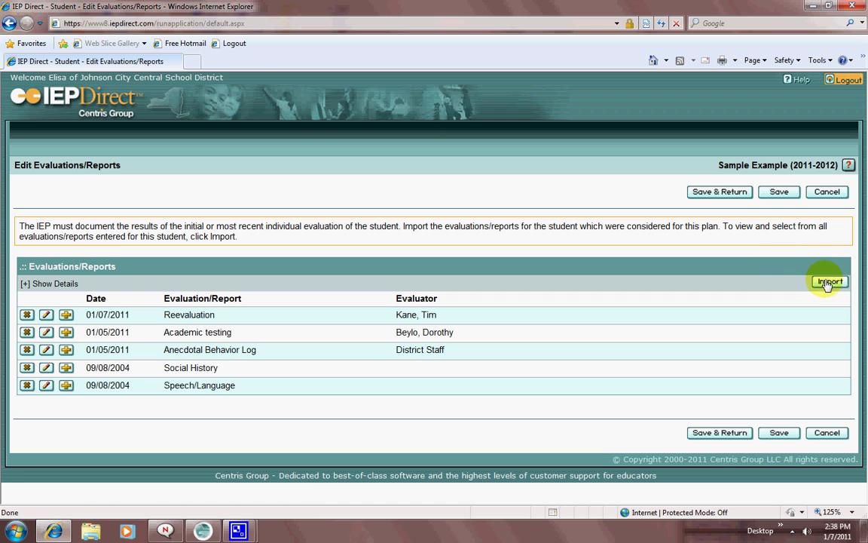
{"action": "left_click", "coordinate": [828, 284]}
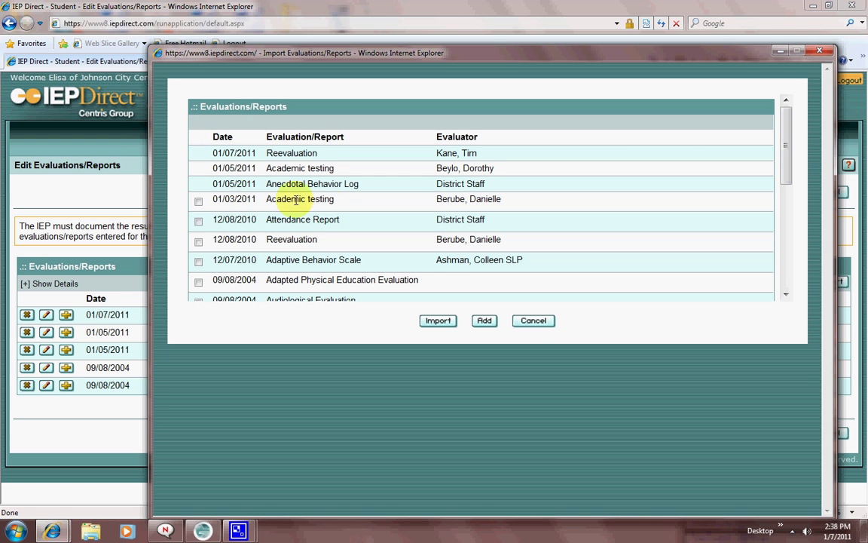
{"action": "left_click", "coordinate": [198, 202]}
{"action": "left_click", "coordinate": [445, 323]}
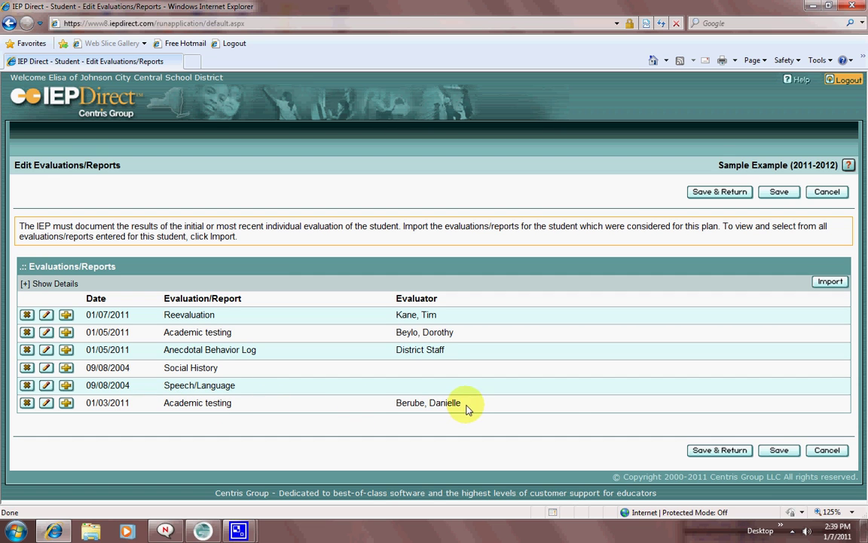
{"action": "left_click", "coordinate": [722, 451]}
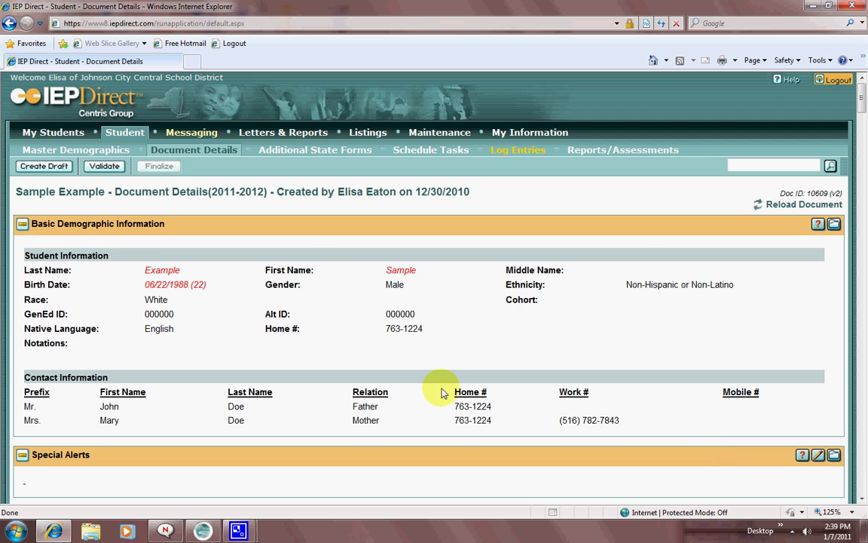
{"action": "scroll", "coordinate": [445, 387], "scroll_direction": "down", "scroll_amount": 15}
{"action": "scroll", "coordinate": [444, 388], "scroll_direction": "down", "scroll_amount": 3}
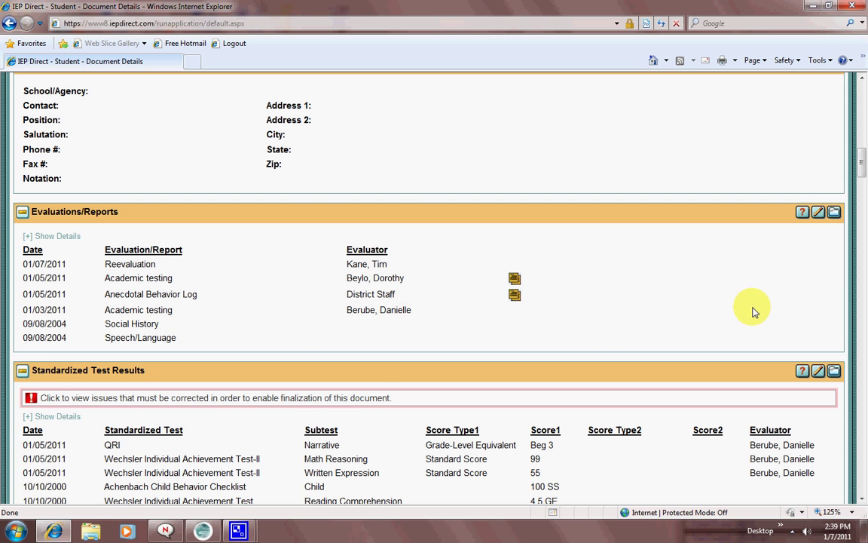
Start a new entry in the student's Standardized Test Results with the test date 01/03/2011.
{"action": "scroll", "coordinate": [754, 312], "scroll_direction": "up", "scroll_amount": 15}
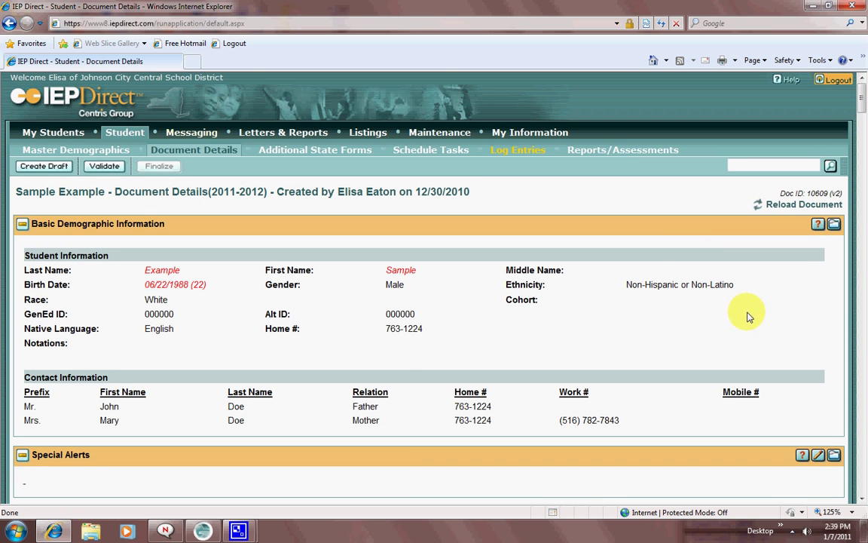
{"action": "mouse_move", "coordinate": [616, 153]}
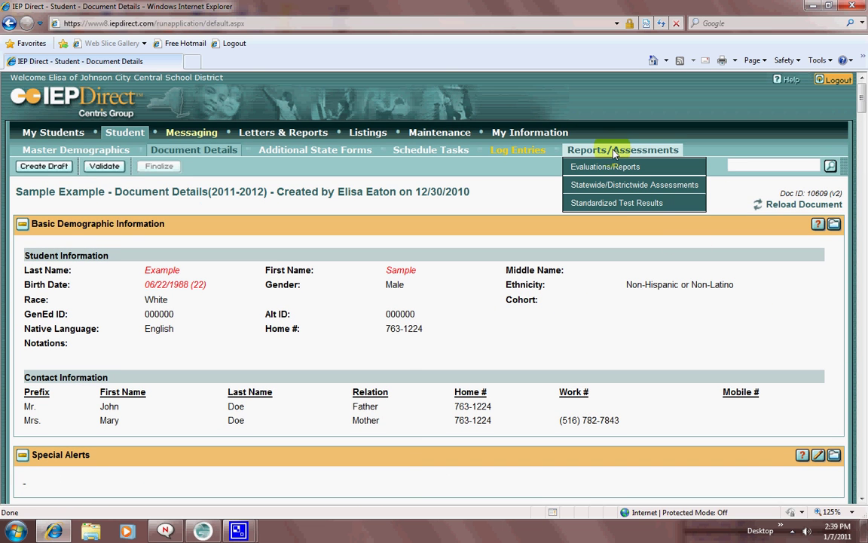
{"action": "left_click", "coordinate": [617, 203]}
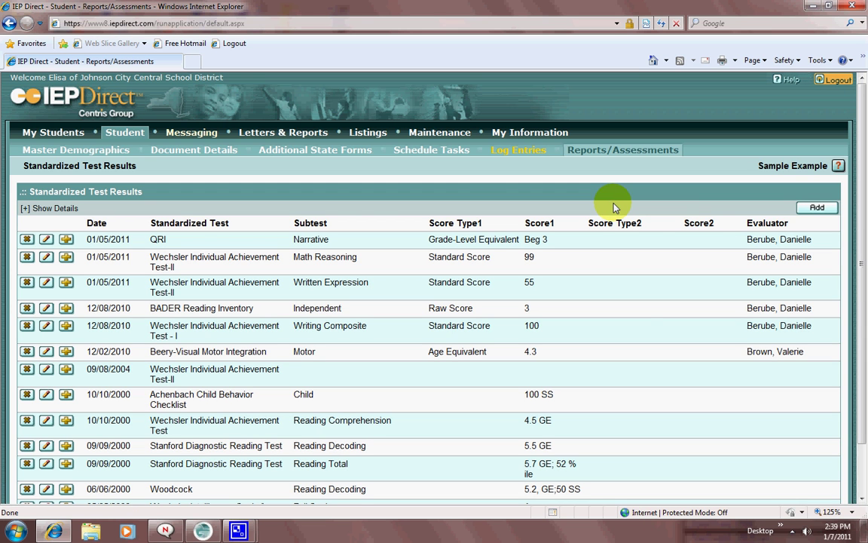
{"action": "left_click", "coordinate": [816, 209]}
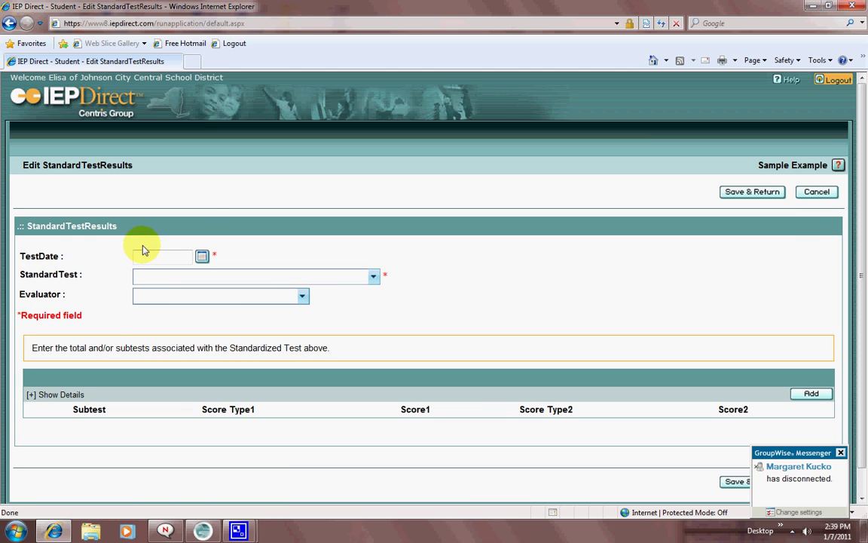
{"action": "left_click", "coordinate": [201, 256]}
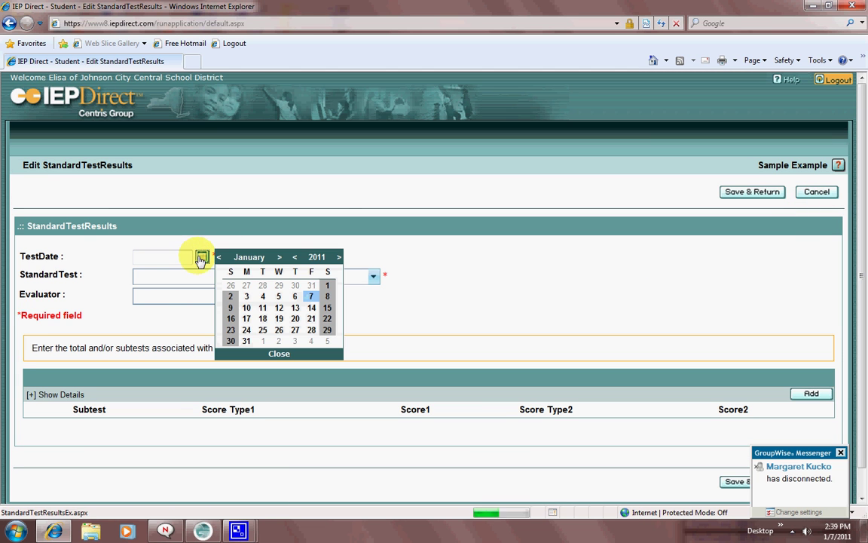
{"action": "left_click", "coordinate": [247, 298]}
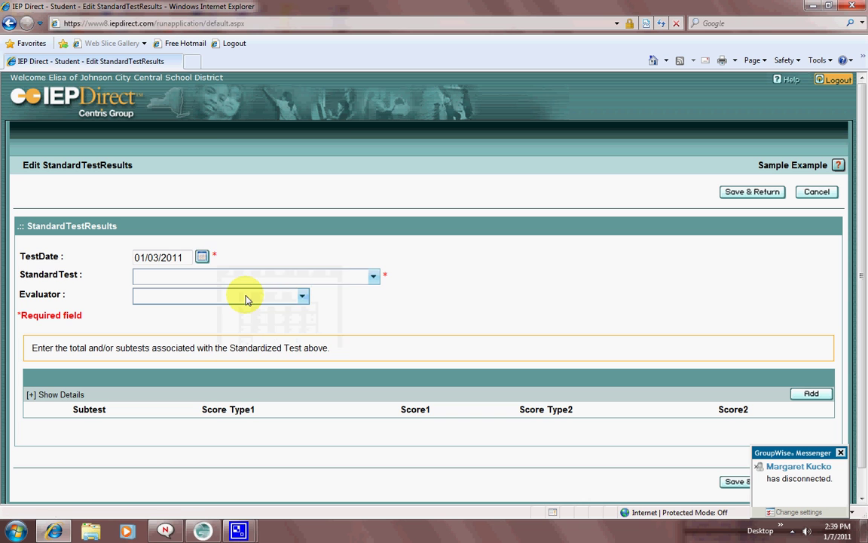
Set the standard test to Wechsler Individual Achievement Test-II and select the staff member who evaluated.
{"action": "left_click", "coordinate": [192, 277]}
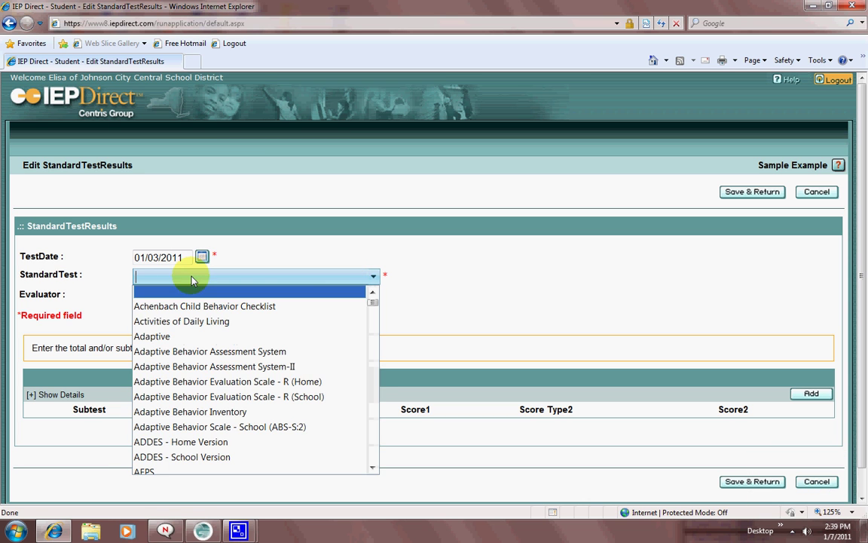
{"action": "scroll", "coordinate": [211, 383], "scroll_direction": "down", "scroll_amount": 2}
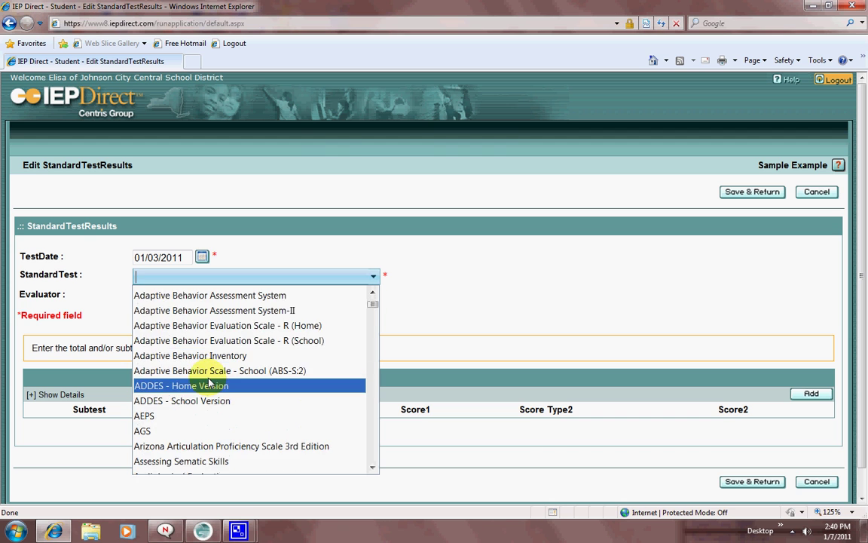
{"action": "type", "text": "W"}
{"action": "scroll", "coordinate": [210, 411], "scroll_direction": "down", "scroll_amount": 5}
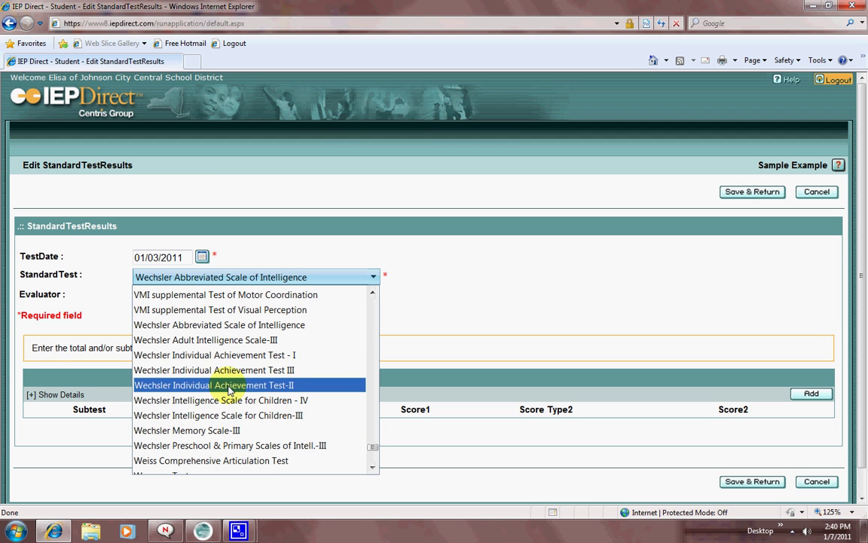
{"action": "left_click", "coordinate": [228, 386]}
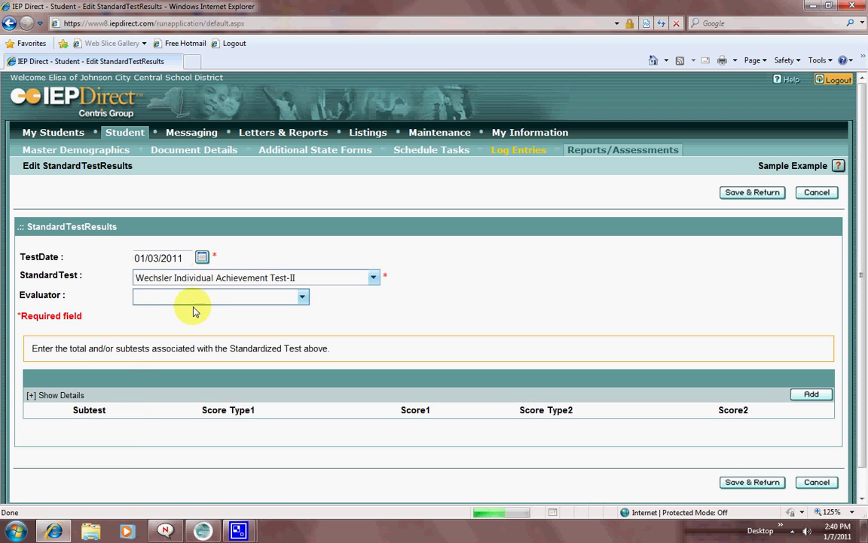
{"action": "left_click", "coordinate": [191, 297]}
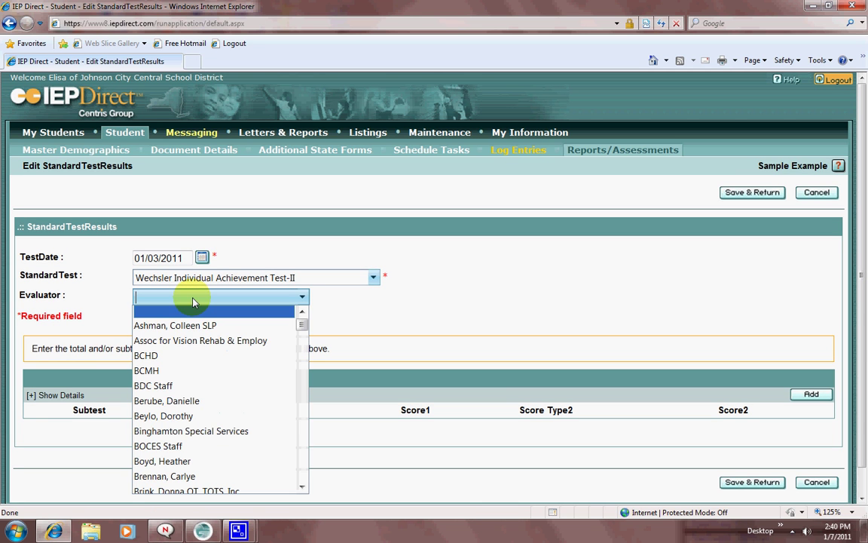
{"action": "left_click", "coordinate": [196, 403]}
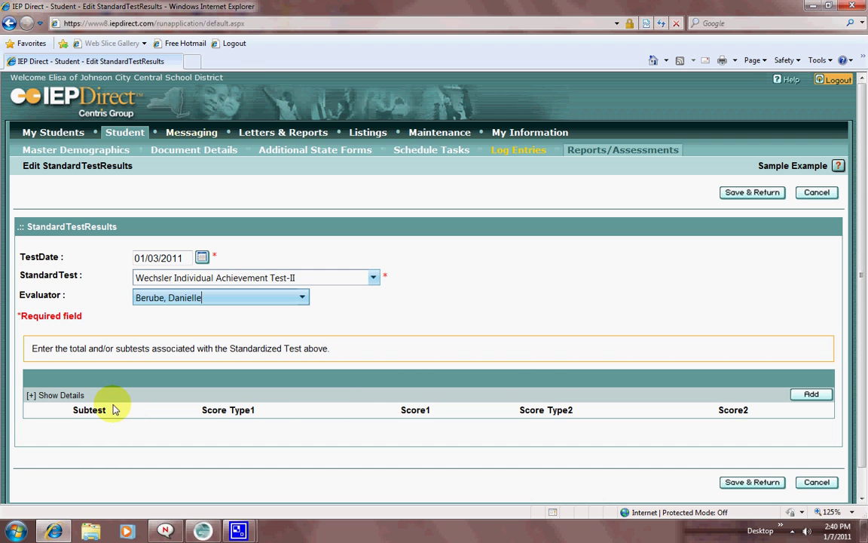
Add a Word Reading subtest to the test entry with a Standard Score of 89 as its first score.
{"action": "left_click", "coordinate": [819, 401]}
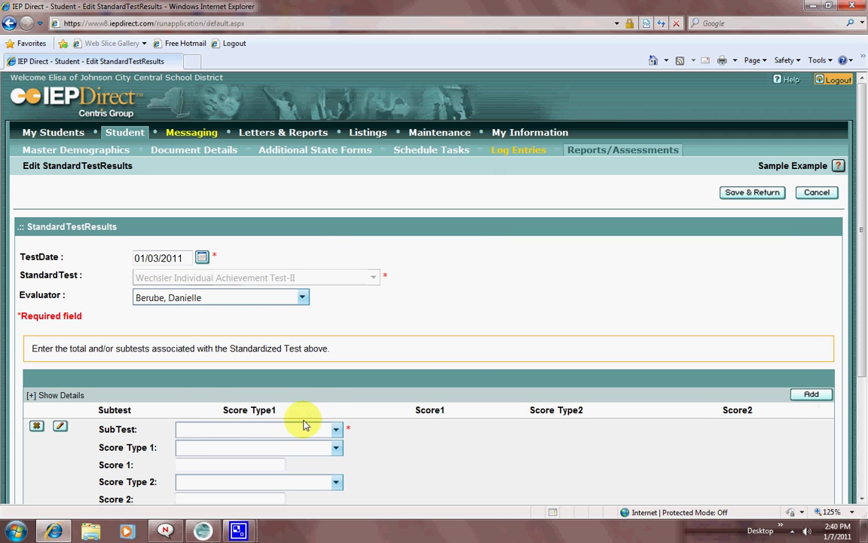
{"action": "left_click", "coordinate": [194, 431]}
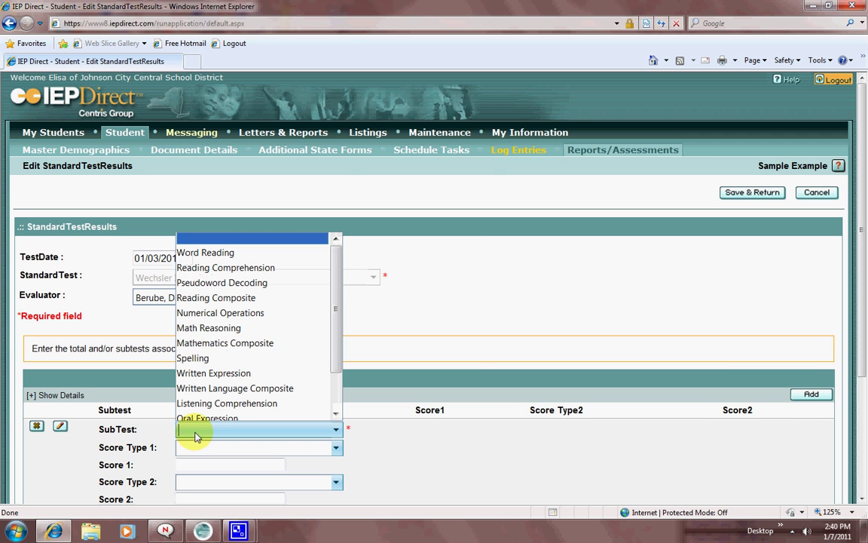
{"action": "left_click", "coordinate": [196, 253]}
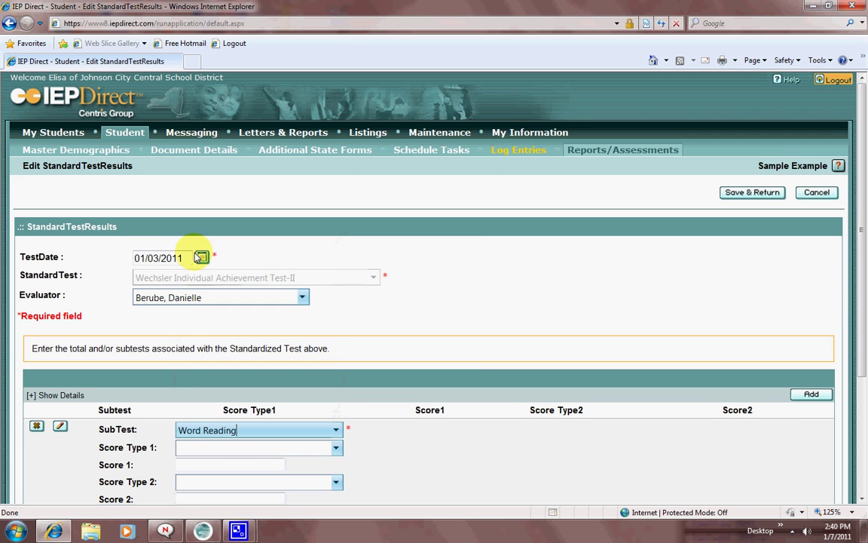
{"action": "left_click", "coordinate": [220, 451]}
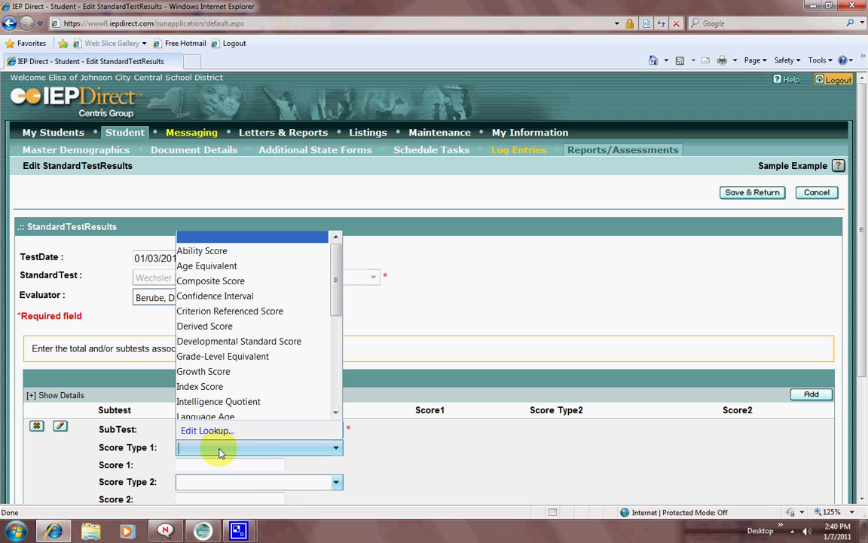
{"action": "scroll", "coordinate": [204, 390], "scroll_direction": "down", "scroll_amount": 5}
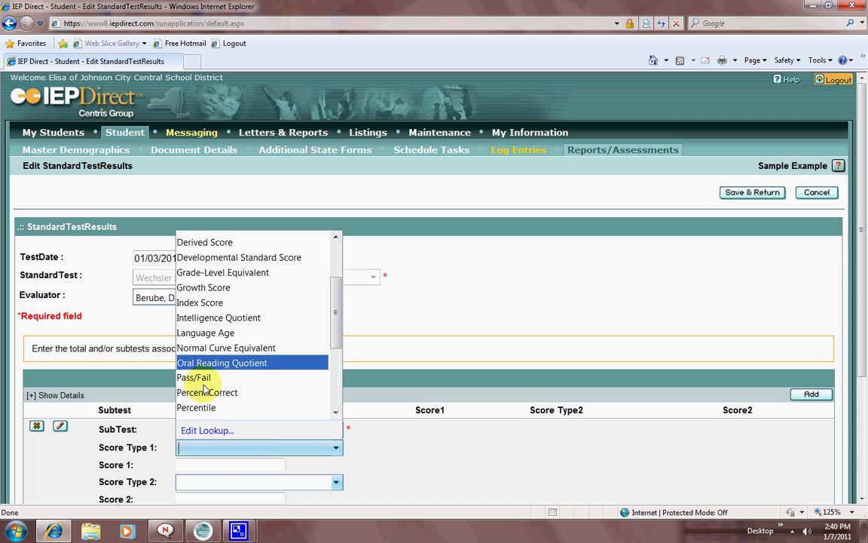
{"action": "scroll", "coordinate": [205, 387], "scroll_direction": "down", "scroll_amount": 3}
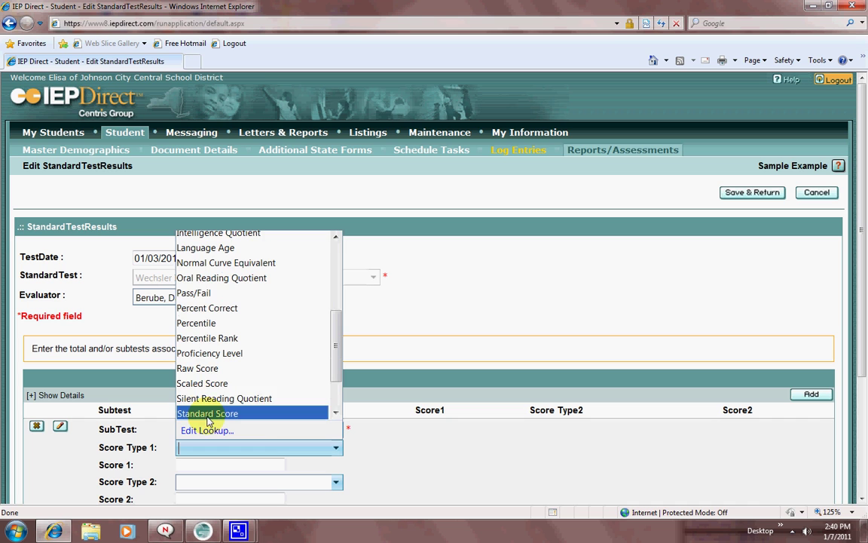
{"action": "left_click", "coordinate": [208, 414]}
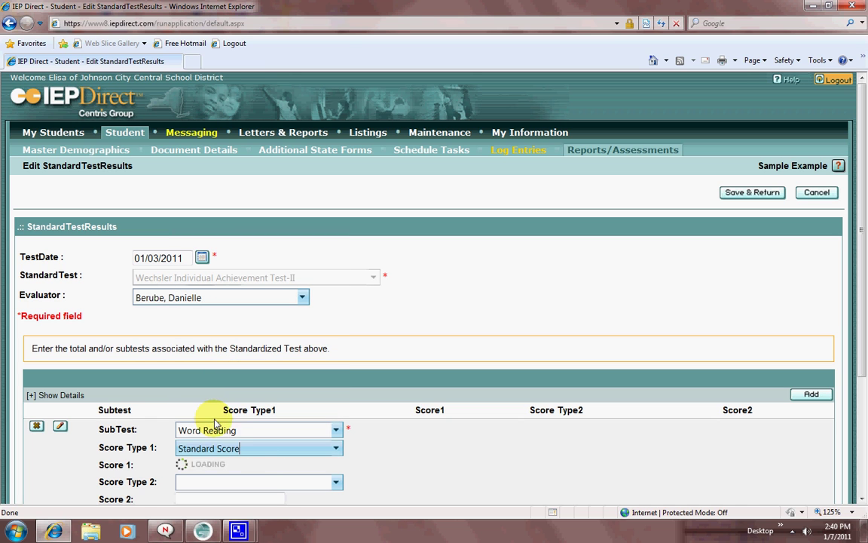
{"action": "left_click", "coordinate": [224, 464]}
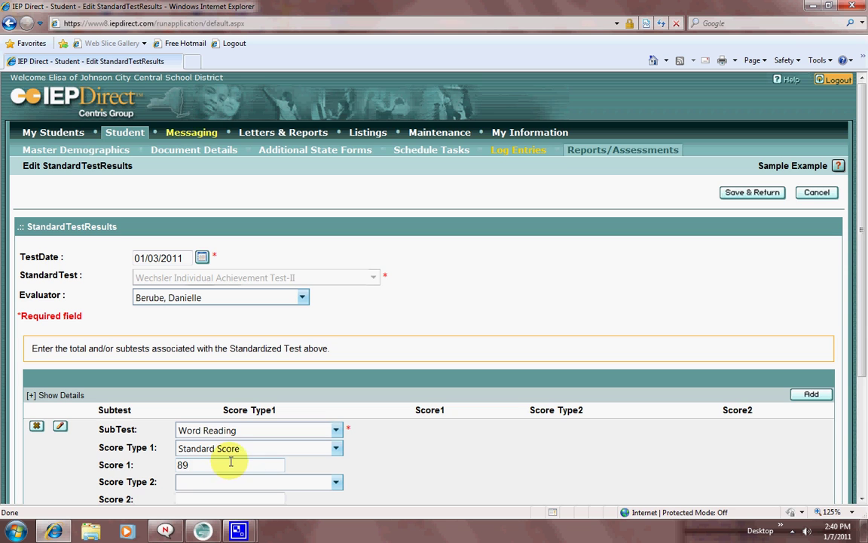
Add the comment "Student was not attentive during testing" to the Word Reading subtest and save the test entry back to the results list.
{"action": "scroll", "coordinate": [190, 482], "scroll_direction": "down", "scroll_amount": 1}
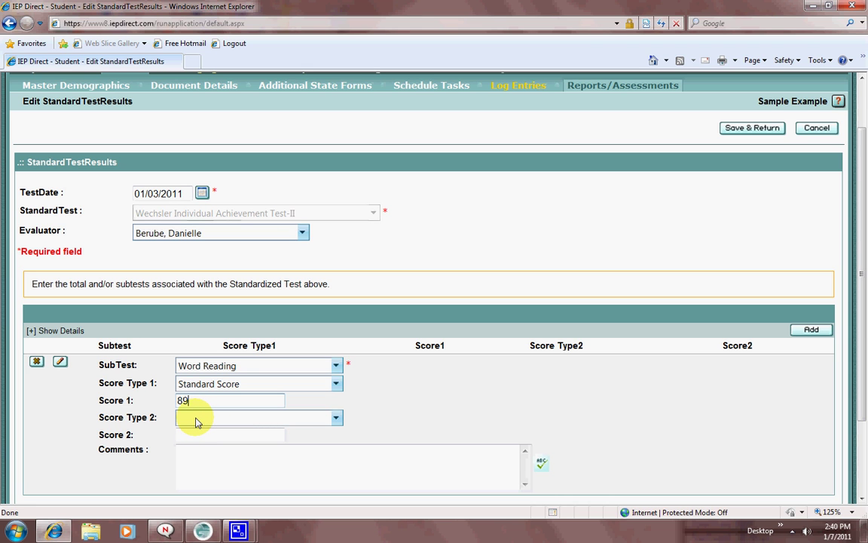
{"action": "left_click", "coordinate": [211, 455]}
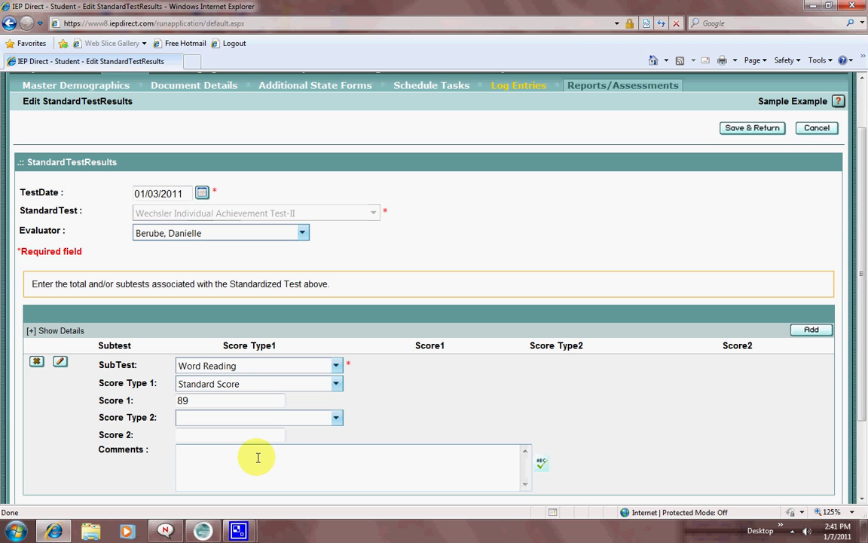
{"action": "type", "text": "Student was not attentive during testing"}
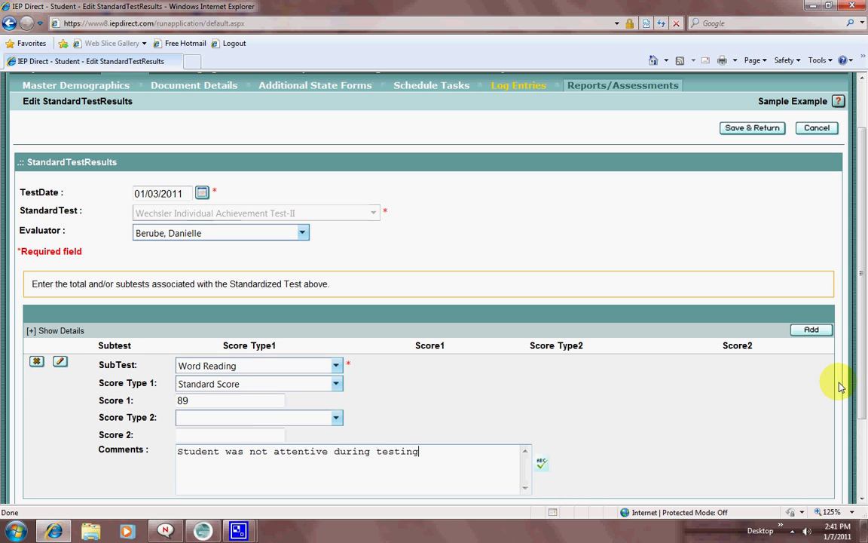
{"action": "scroll", "coordinate": [726, 417], "scroll_direction": "down", "scroll_amount": 3}
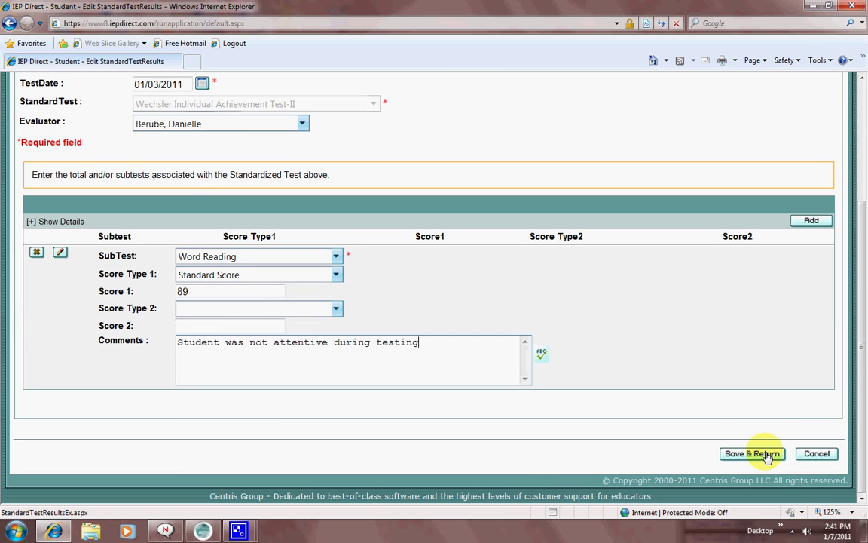
{"action": "left_click", "coordinate": [768, 455]}
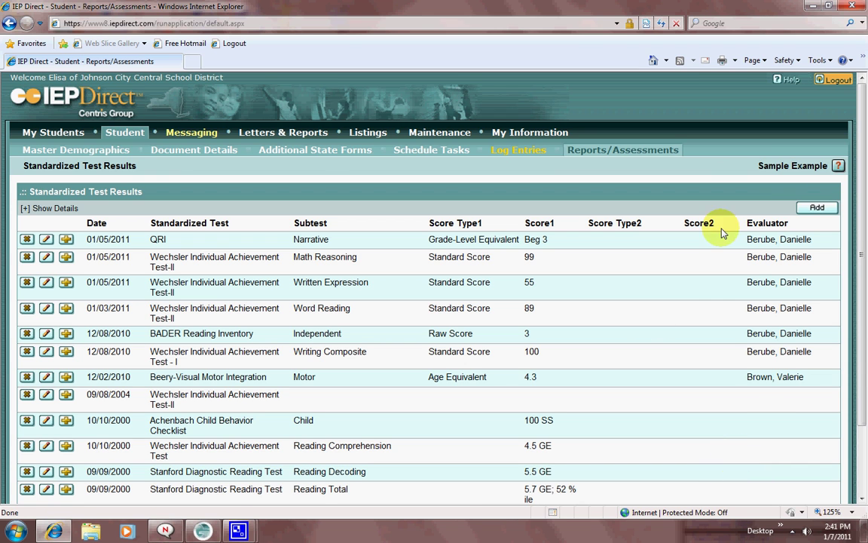
Import the 01/03/2011 Wechsler Word Reading result into the Standardized Test Results section of the student's 2011-2012 document and save.
{"action": "left_click", "coordinate": [128, 135]}
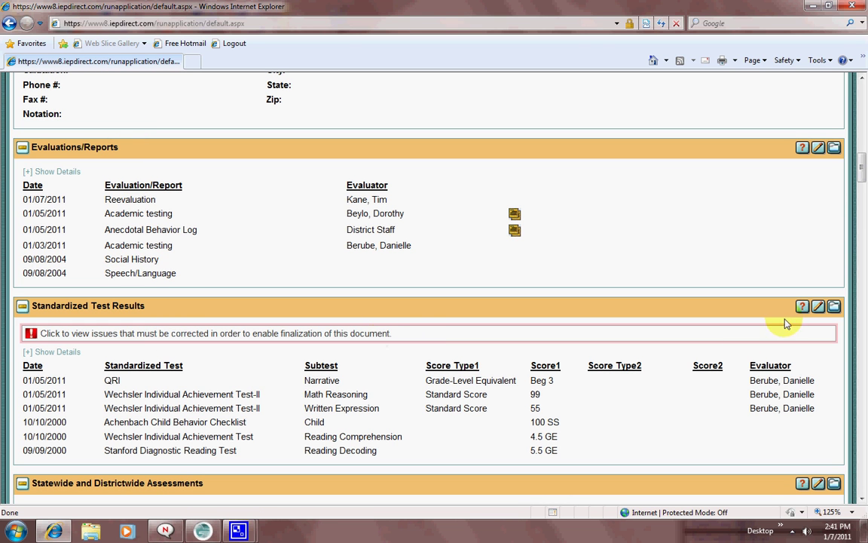
{"action": "left_click", "coordinate": [819, 309]}
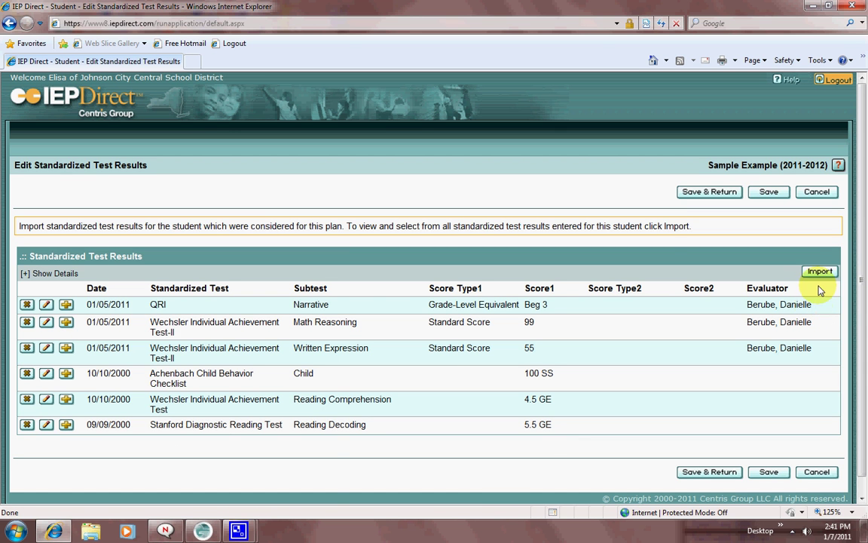
{"action": "left_click", "coordinate": [821, 272]}
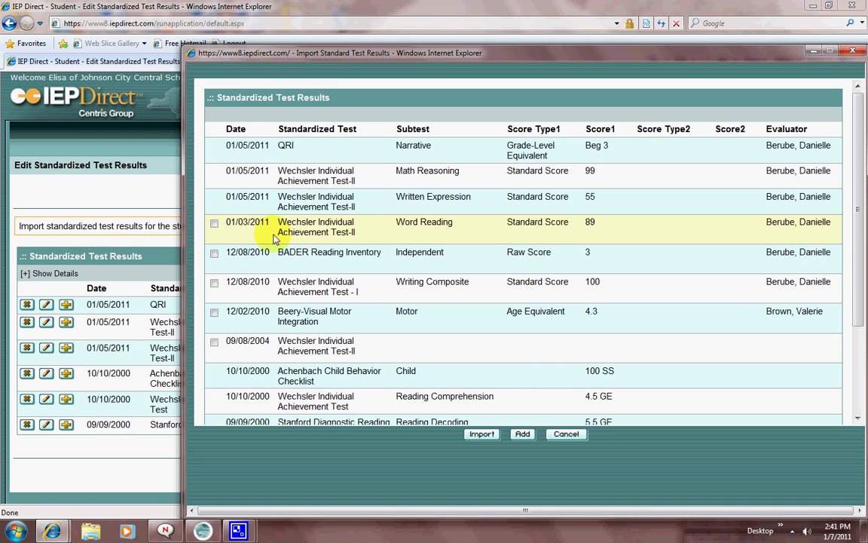
{"action": "left_click", "coordinate": [214, 225]}
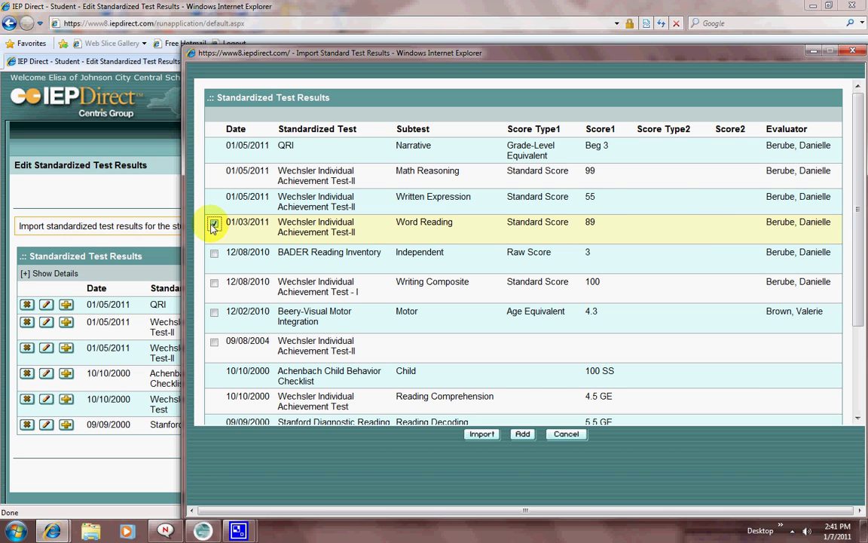
{"action": "left_click", "coordinate": [481, 435]}
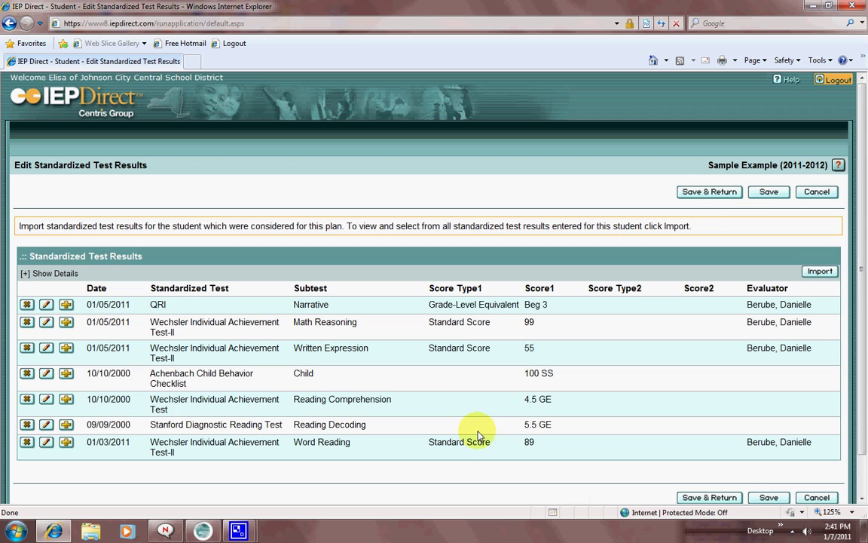
{"action": "left_click", "coordinate": [710, 195]}
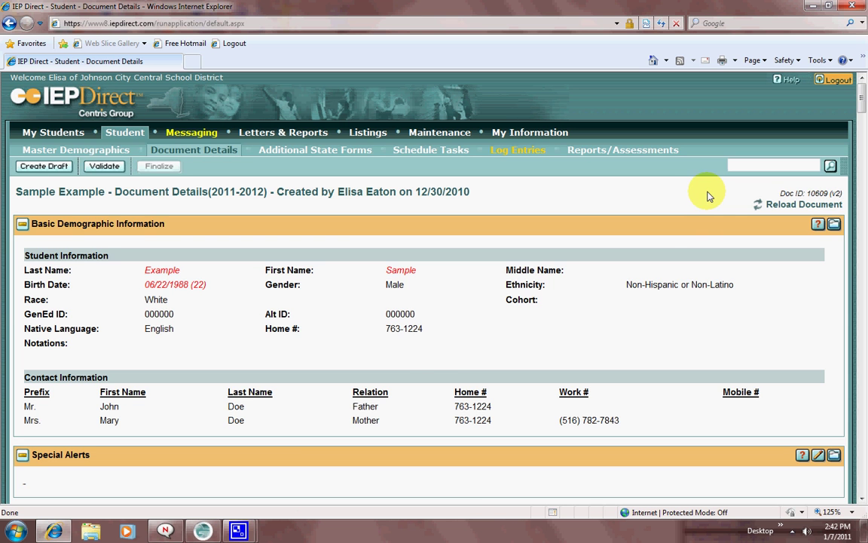
{"action": "scroll", "coordinate": [443, 366], "scroll_direction": "down", "scroll_amount": 15}
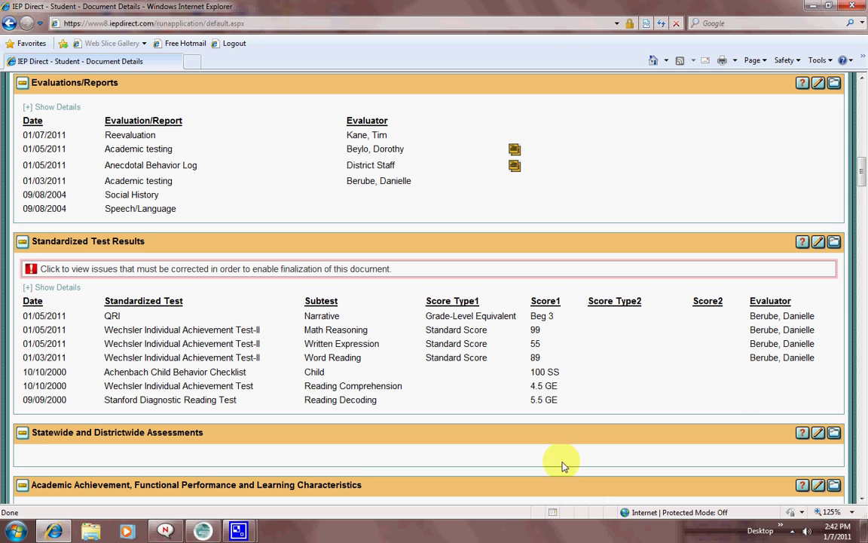
{"action": "mouse_move", "coordinate": [250, 534]}
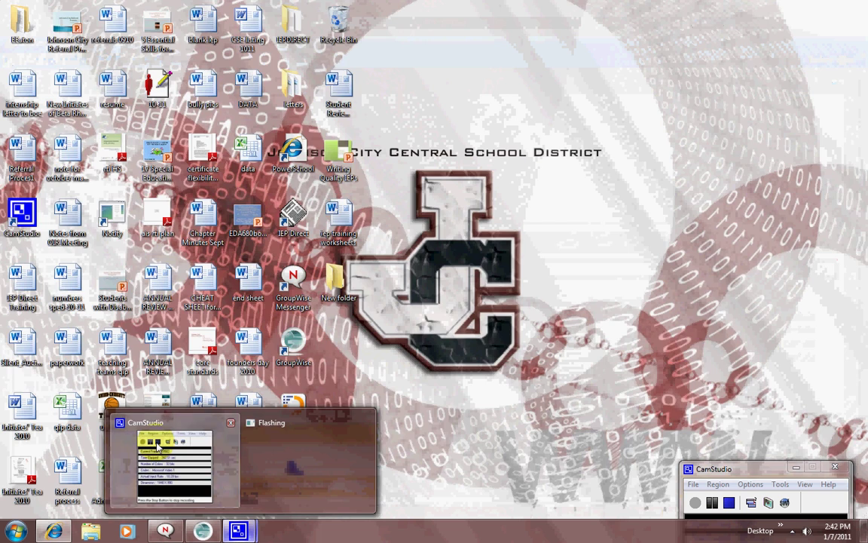
{"action": "left_click", "coordinate": [160, 450]}
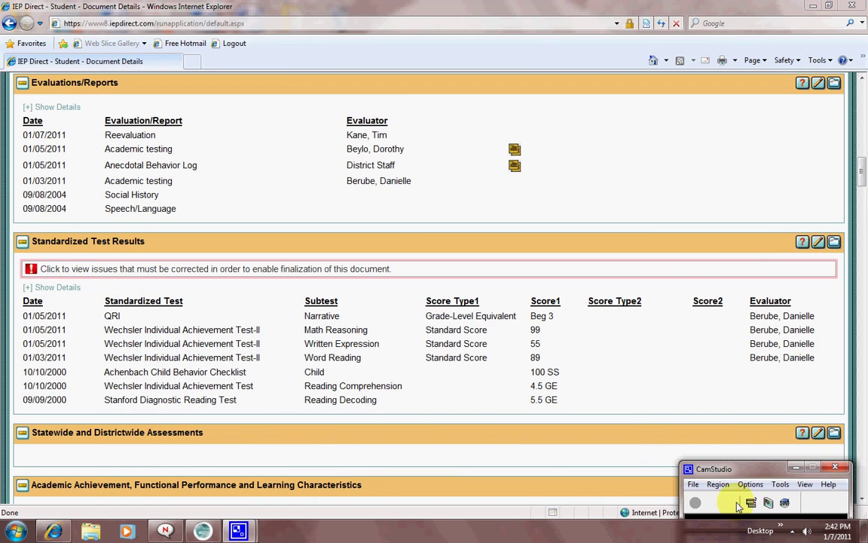